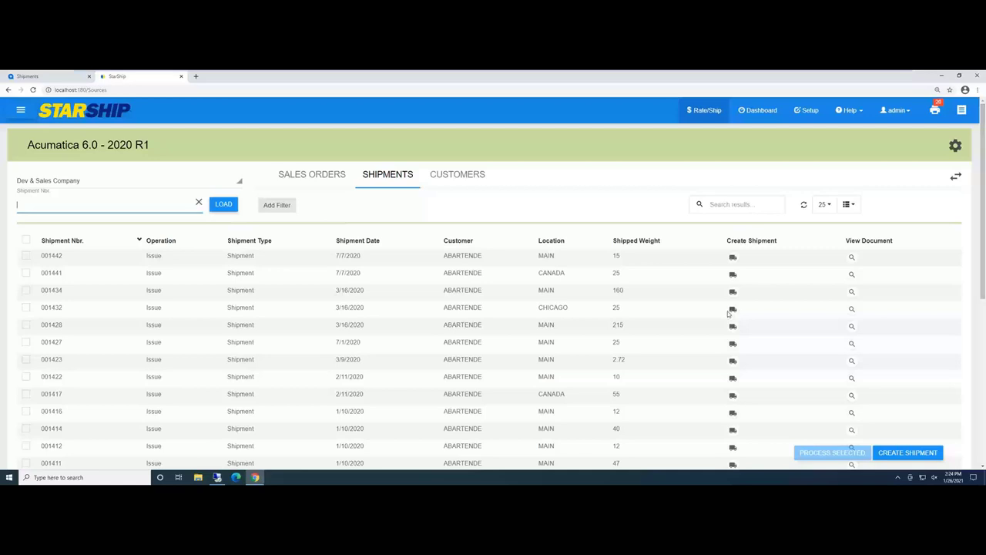
# - Create a parcel shipment from the 3/16/2020 CHICAGO shipment, check the Acumatica shipment list, and return to StarShip
pyautogui.click(735, 310)
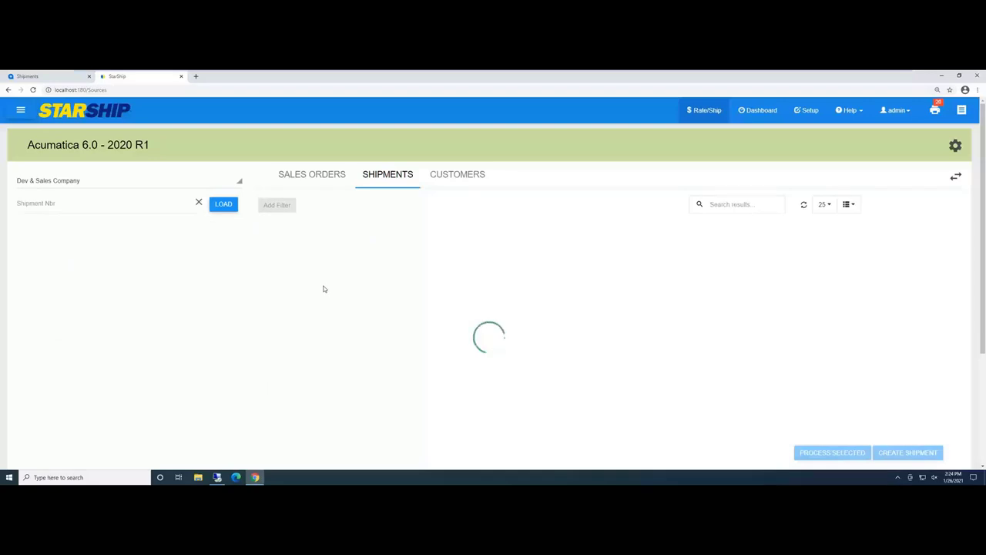
pyautogui.click(53, 77)
pyautogui.click(109, 141)
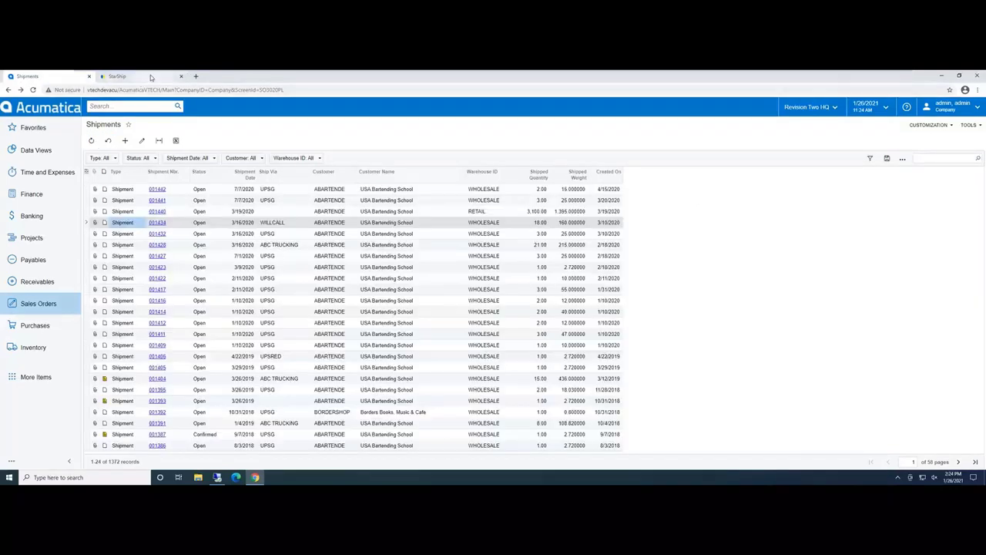
pyautogui.click(149, 78)
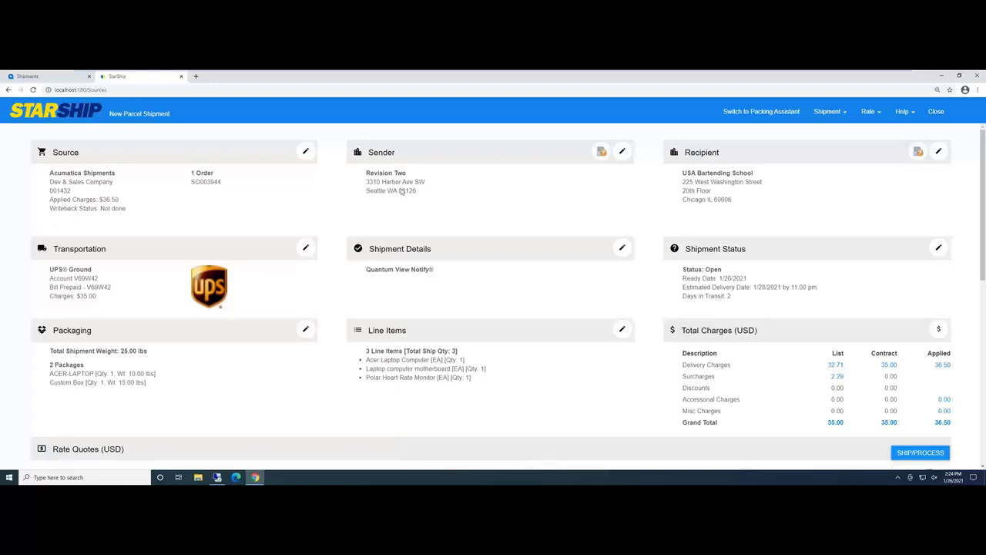
# - Change the sender address to the Tractor Supply Company entry and close the sender details
pyautogui.click(622, 151)
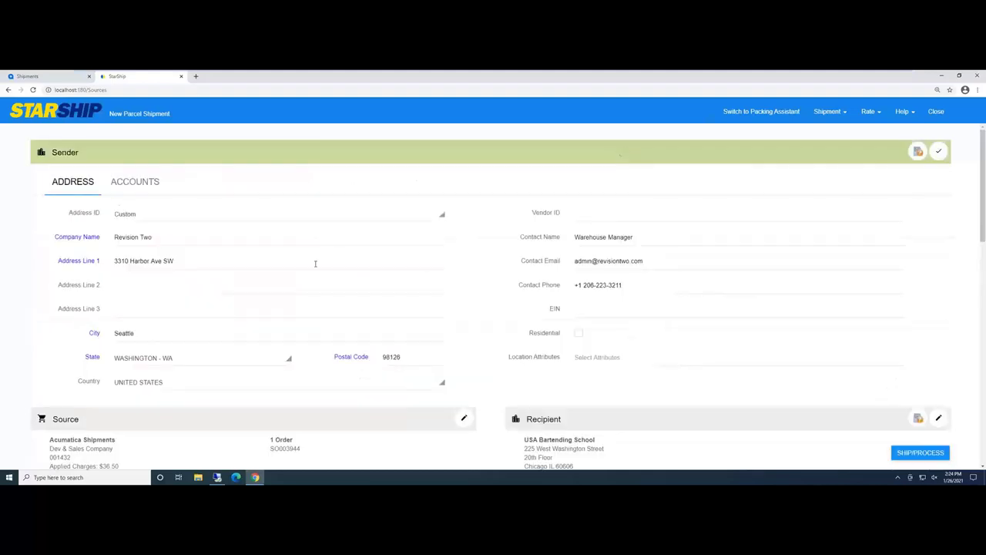
pyautogui.click(186, 221)
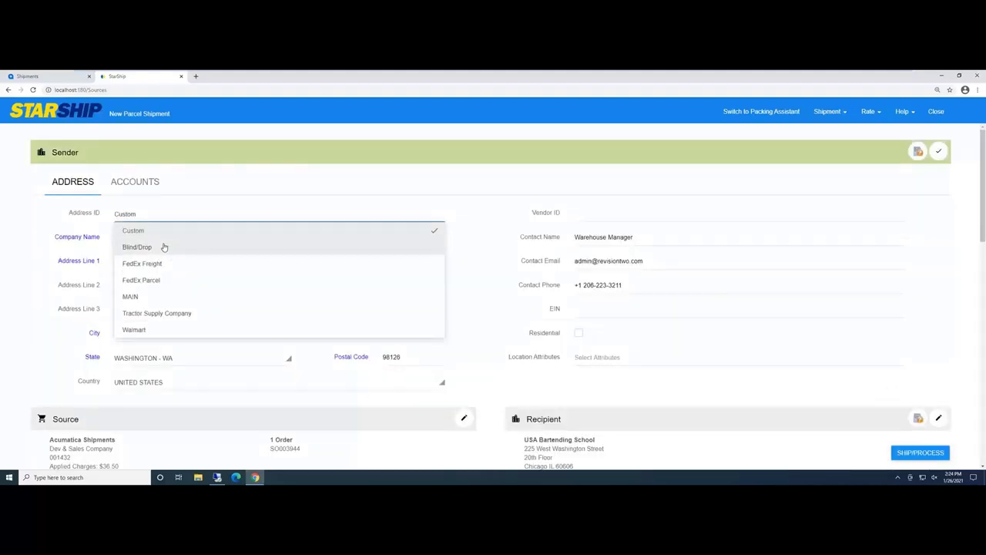
pyautogui.click(168, 313)
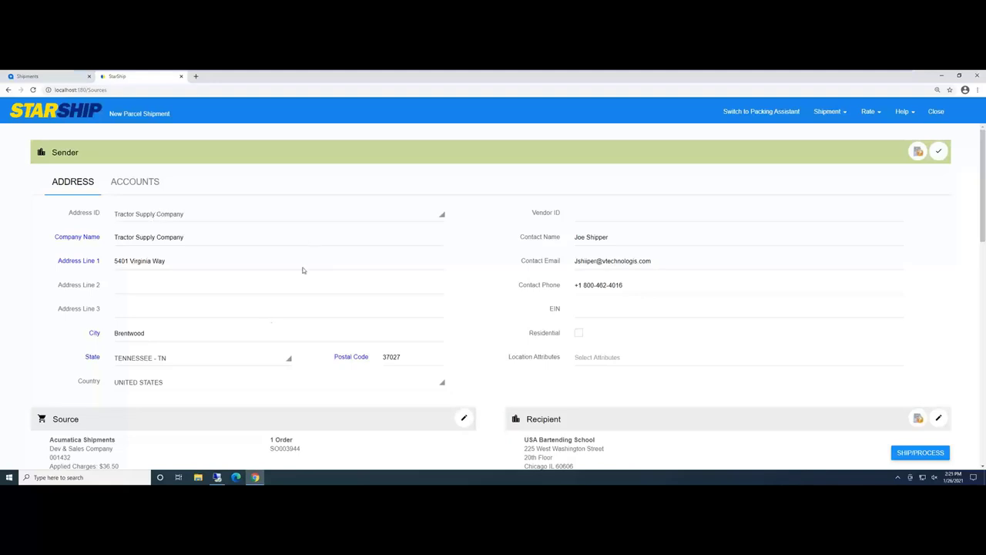
pyautogui.click(939, 151)
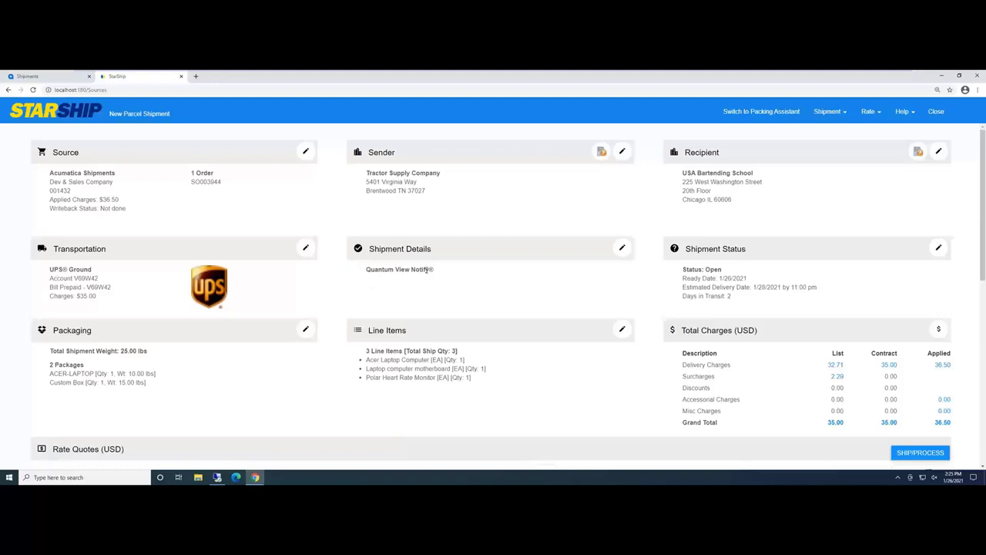
# - Try enabling Insurance in the shipment details, clear the option again, and close the details
pyautogui.click(622, 249)
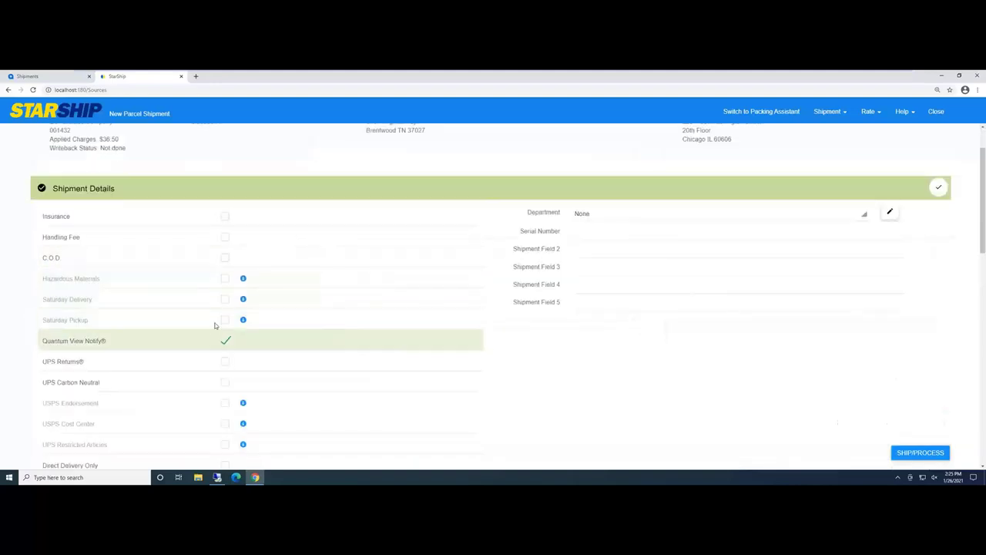
pyautogui.click(224, 219)
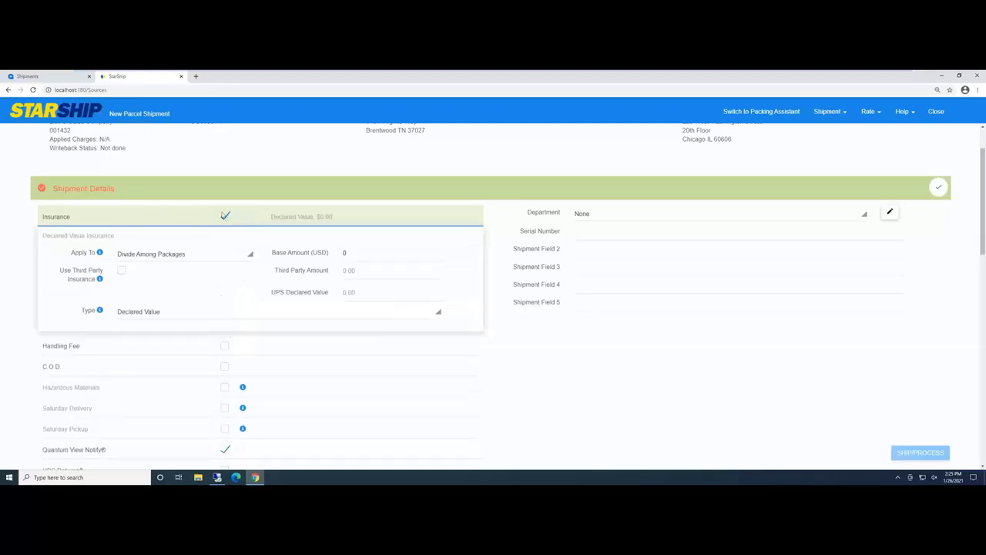
pyautogui.click(224, 218)
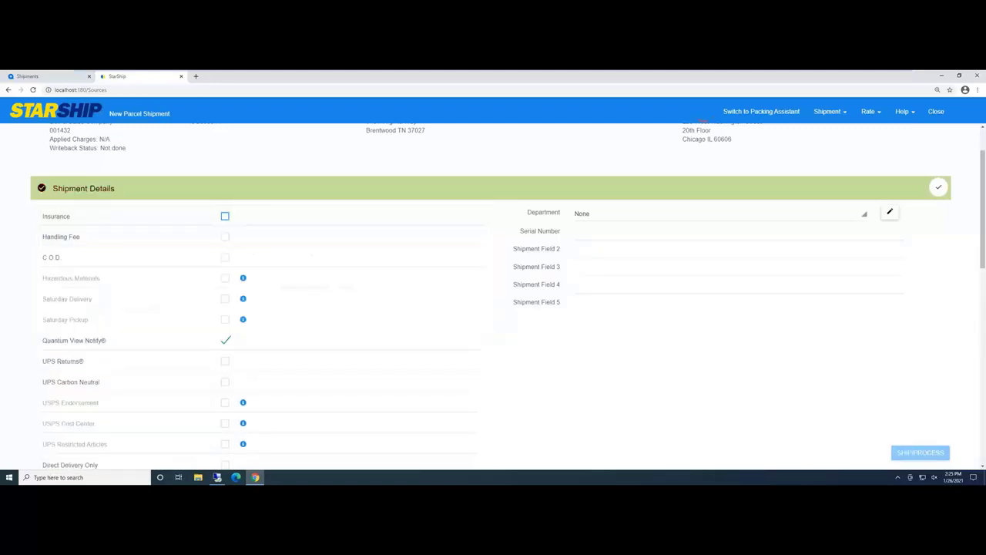
pyautogui.click(938, 188)
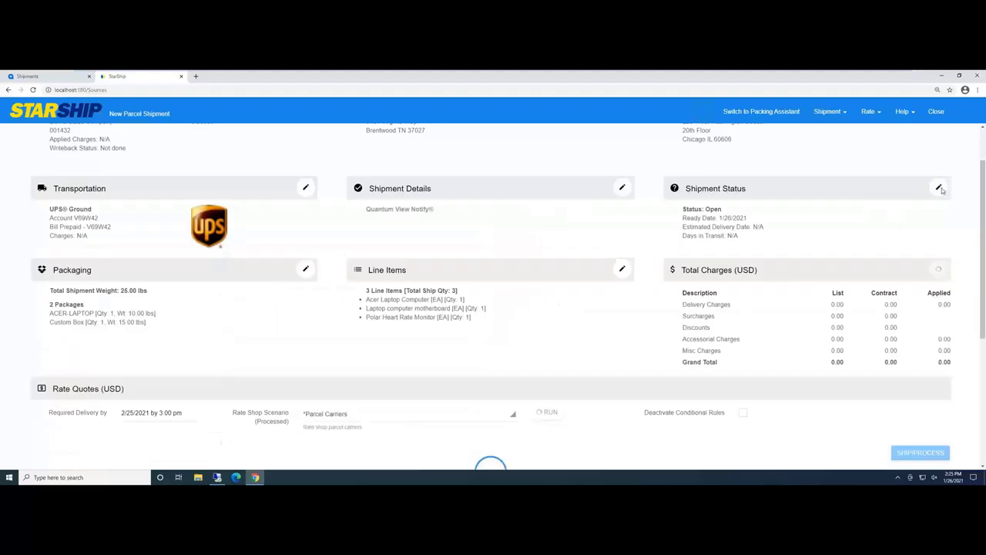
# - Open the packaging for editing, try an extra custom package and the repeat-package option, and delete the extra package
pyautogui.click(305, 269)
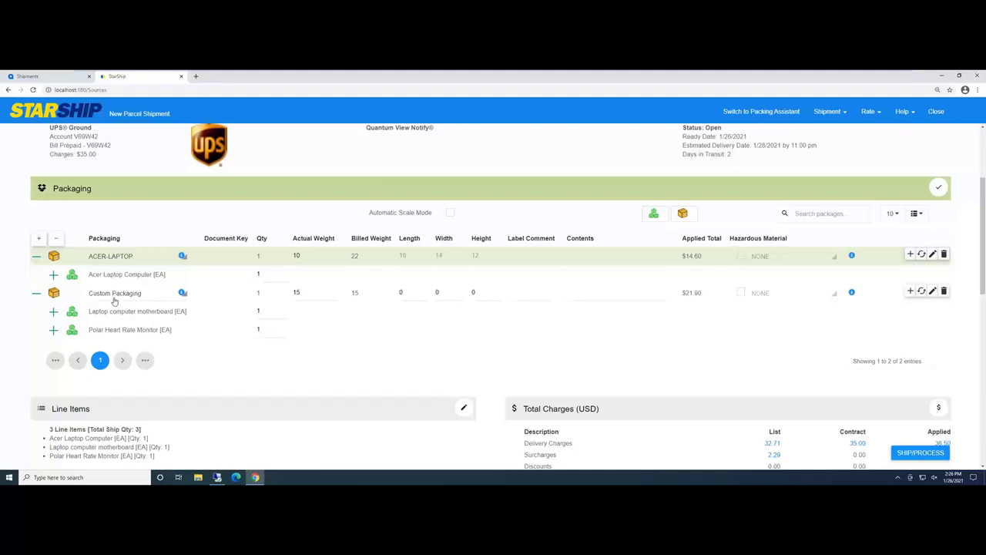
pyautogui.click(683, 214)
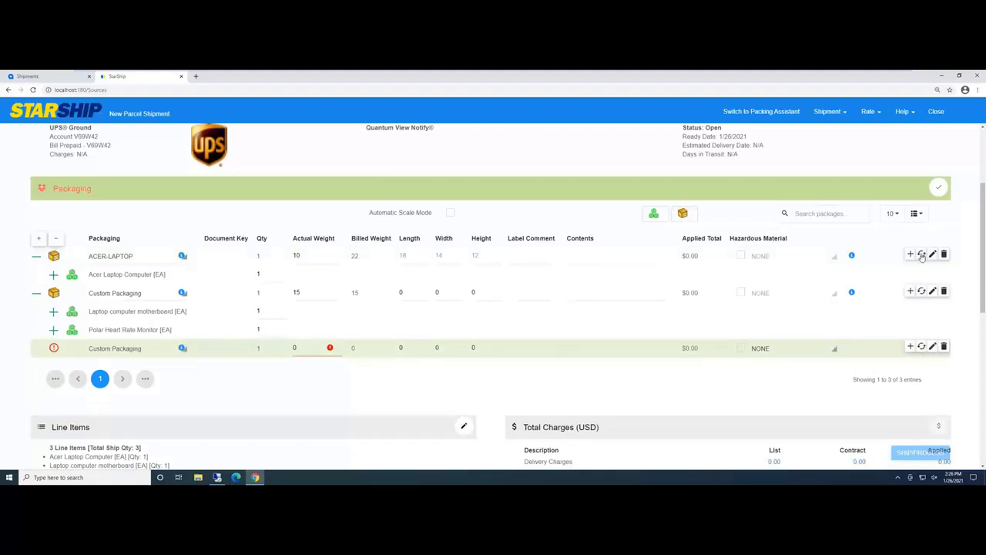
pyautogui.click(922, 292)
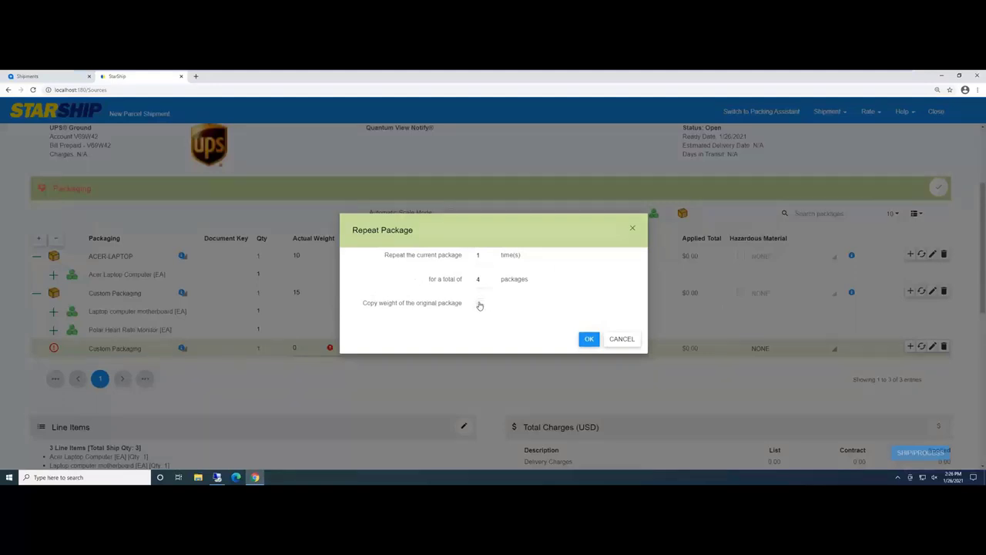
pyautogui.click(622, 339)
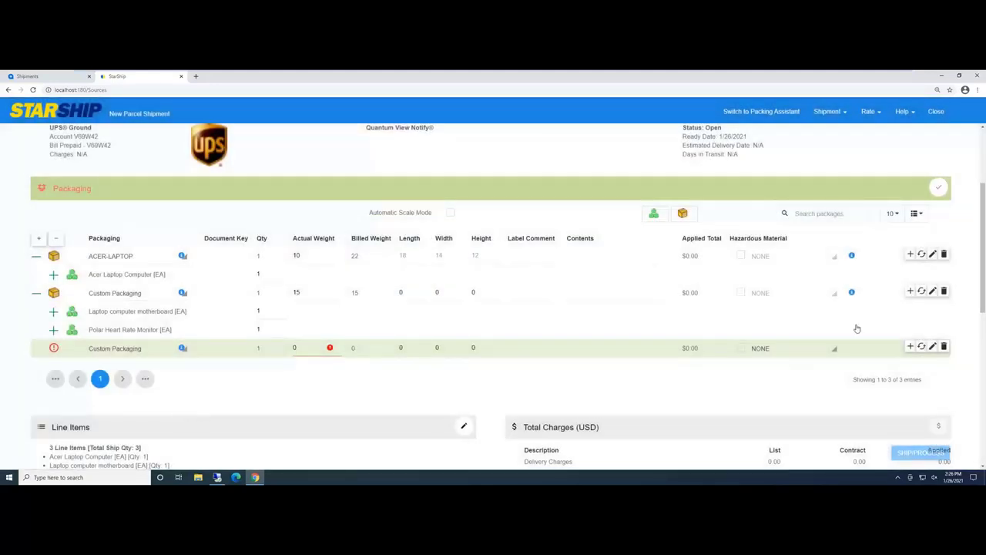
pyautogui.click(944, 347)
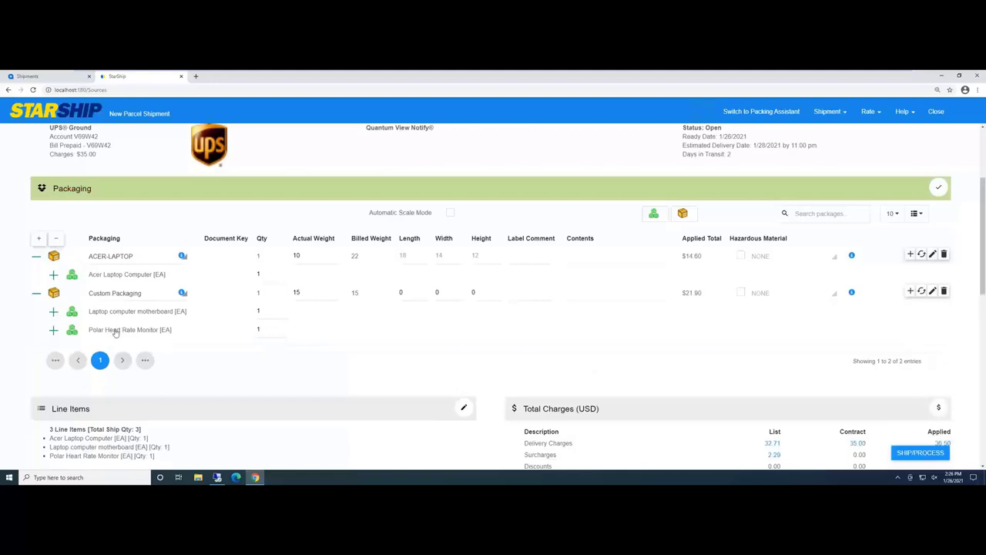
# - Move the laptop computer motherboard into the ACER-LAPTOP package and change the remaining custom package to SMALL
pyautogui.moveTo(116, 303); pyautogui.dragTo(108, 252)
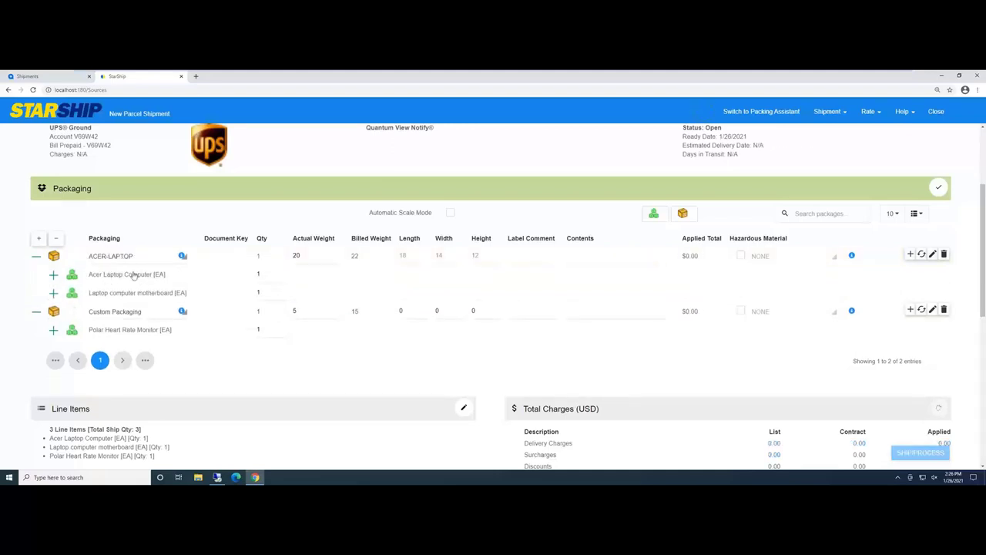
pyautogui.click(140, 313)
pyautogui.scroll(-5, 166, 439)
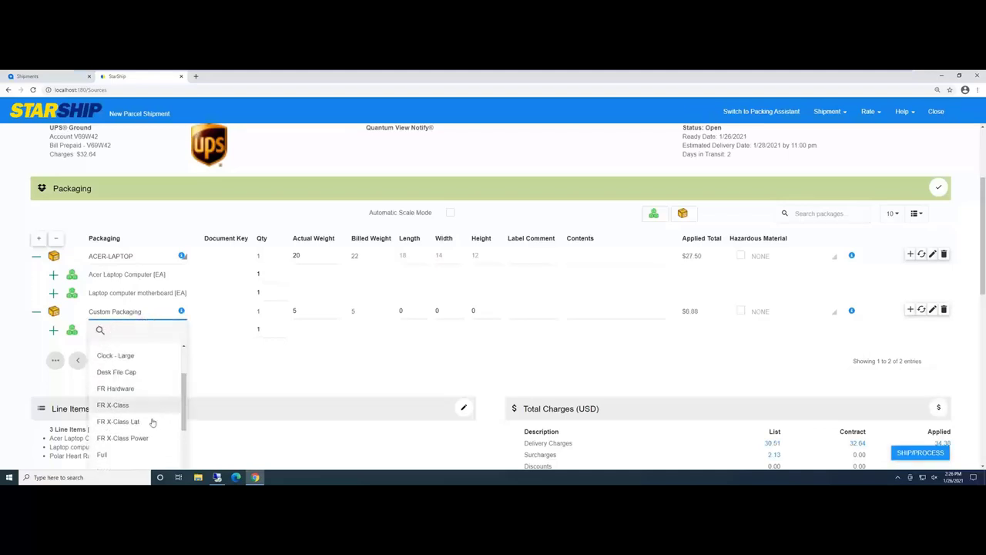
pyautogui.click(108, 429)
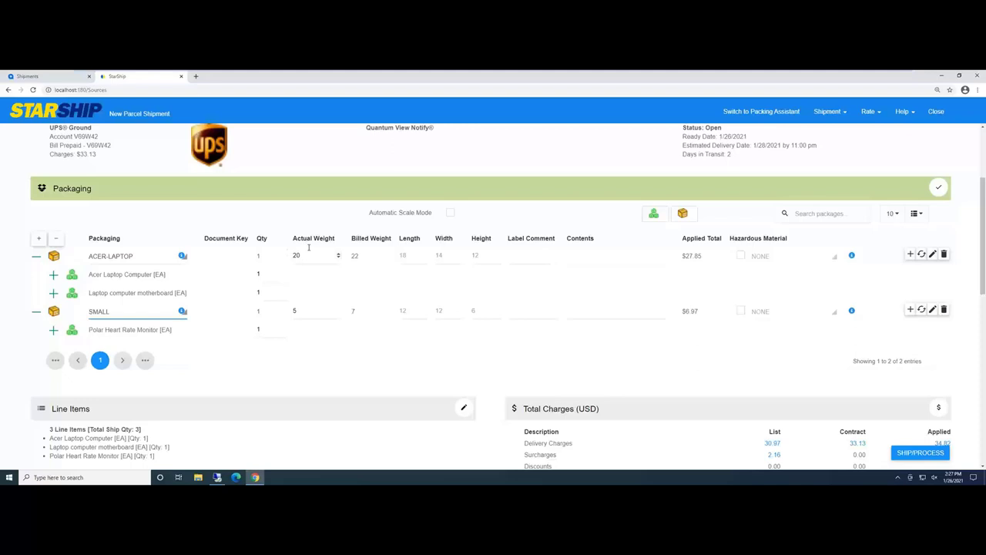
# - Set the actual weight of the ACER-LAPTOP package to 19
pyautogui.moveTo(309, 259); pyautogui.dragTo(293, 262)
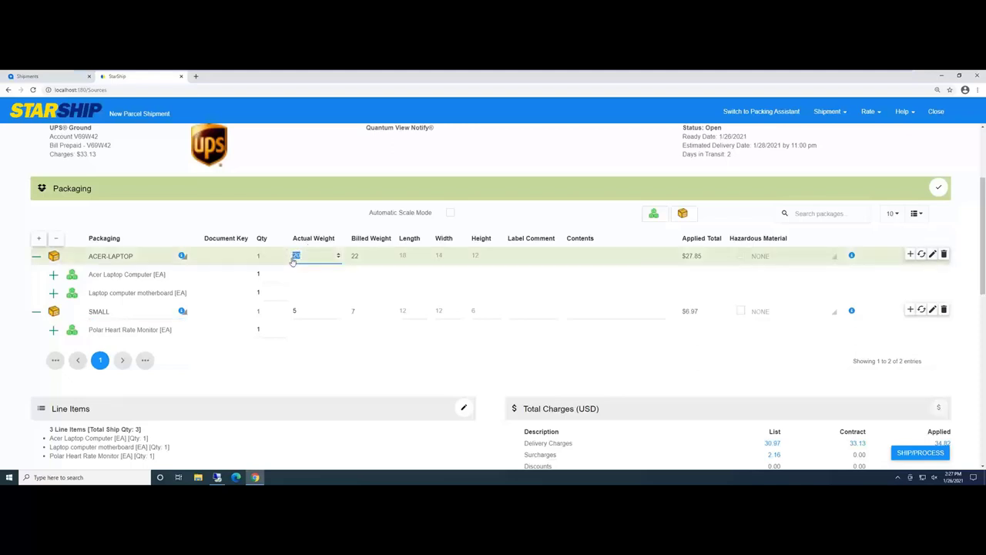
pyautogui.write('19')
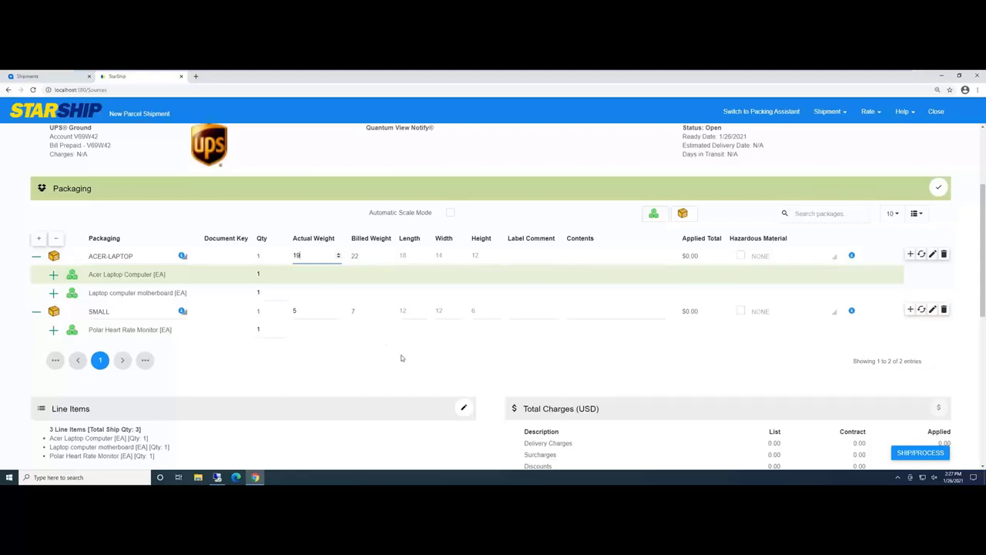
# - Review the values and weights of the shipment's line items and close the line item details
pyautogui.scroll(-2, 397, 358)
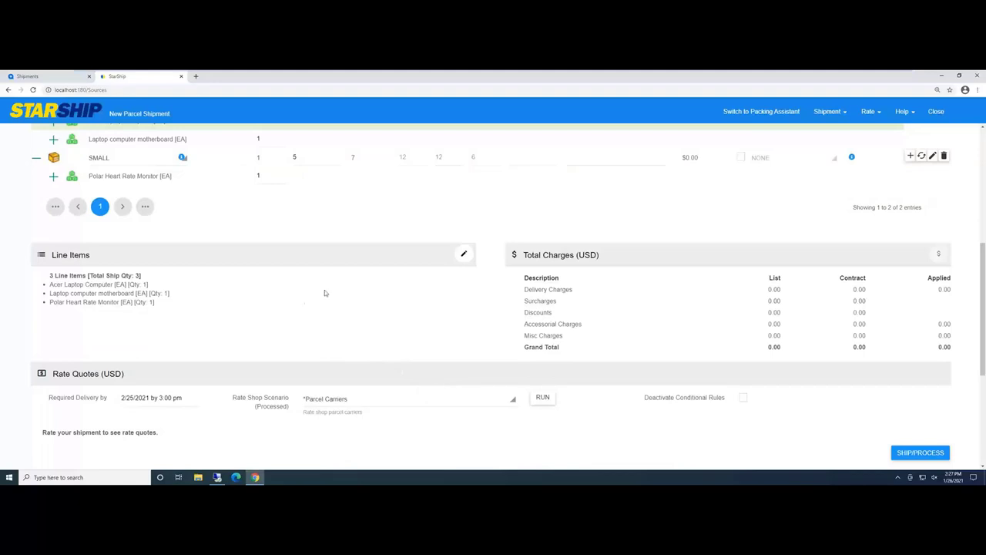
pyautogui.scroll(3, 309, 311)
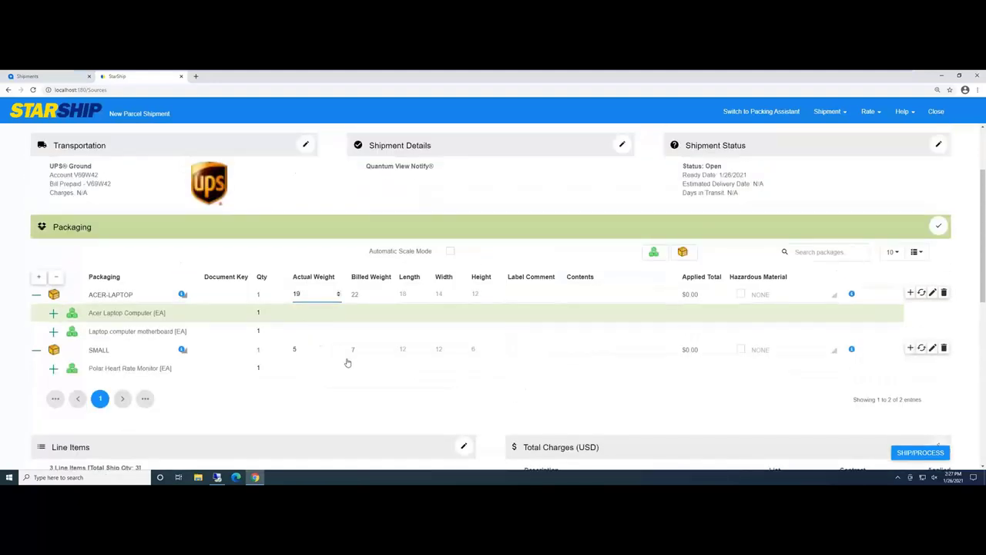
pyautogui.scroll(-2, 346, 359)
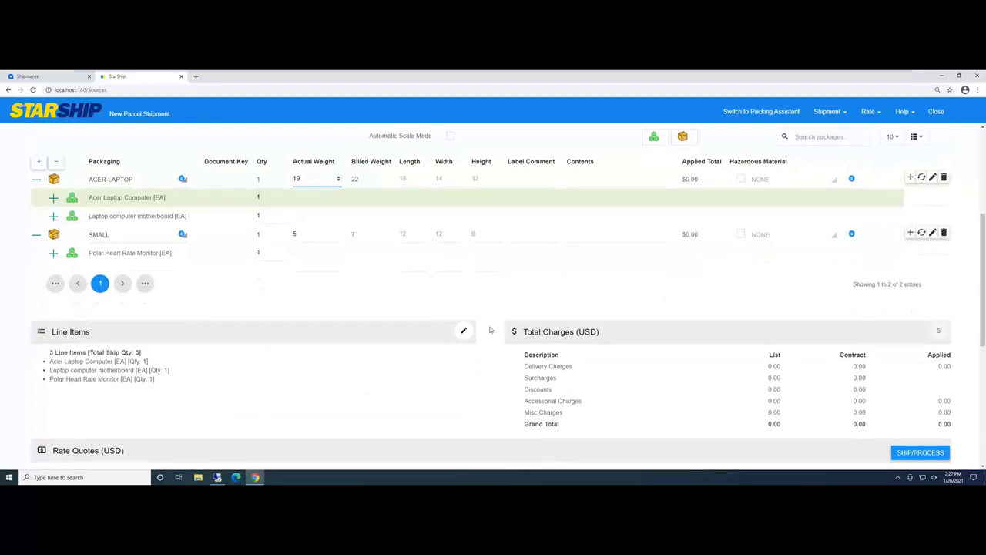
pyautogui.click(463, 331)
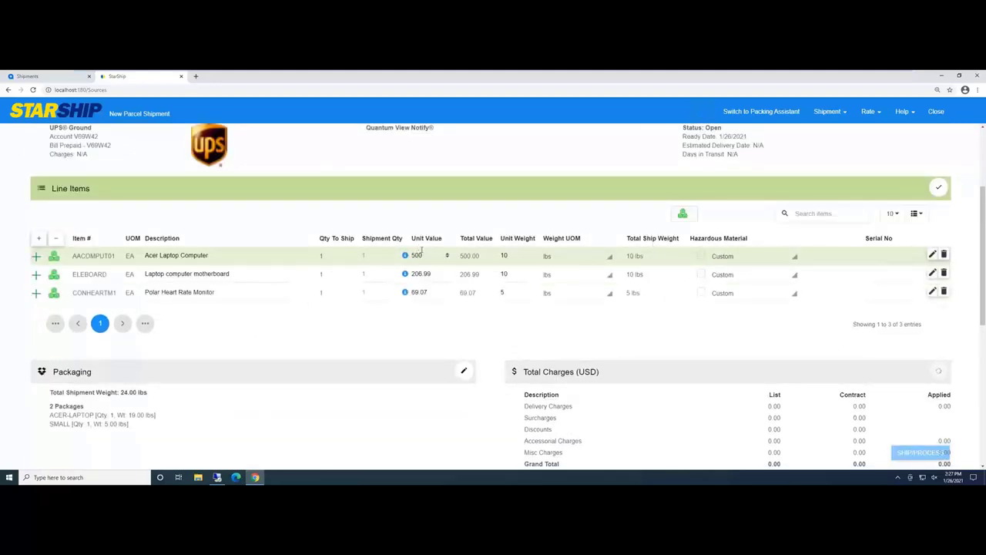
pyautogui.click(938, 189)
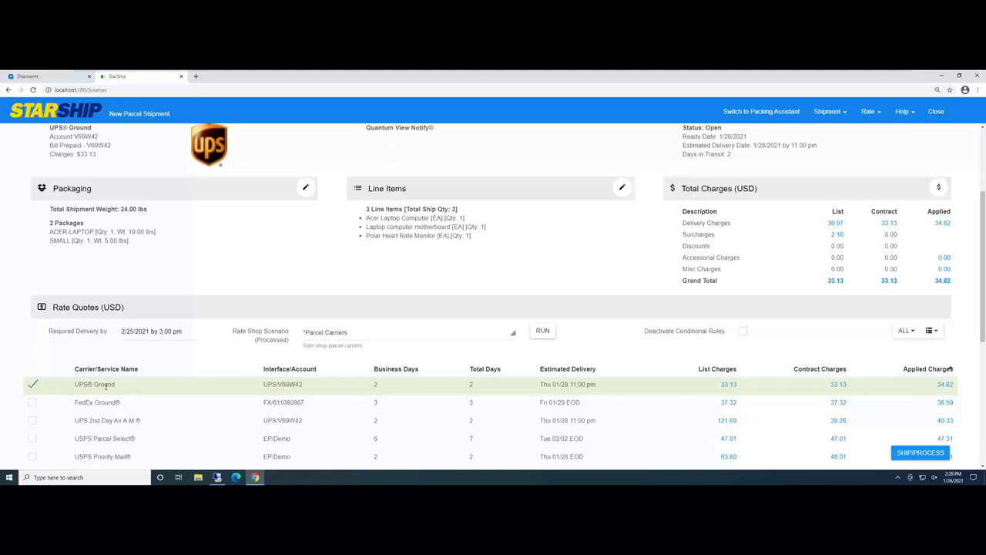
# - Review the carrier rate quotes and ship the shipment with the selected UPS Ground service
pyautogui.scroll(-1, 133, 434)
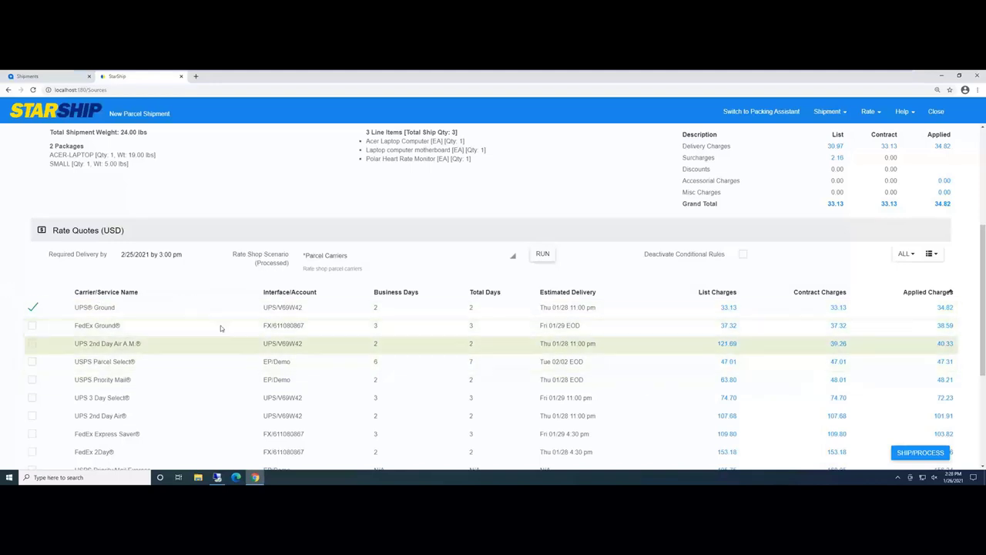
pyautogui.click(919, 452)
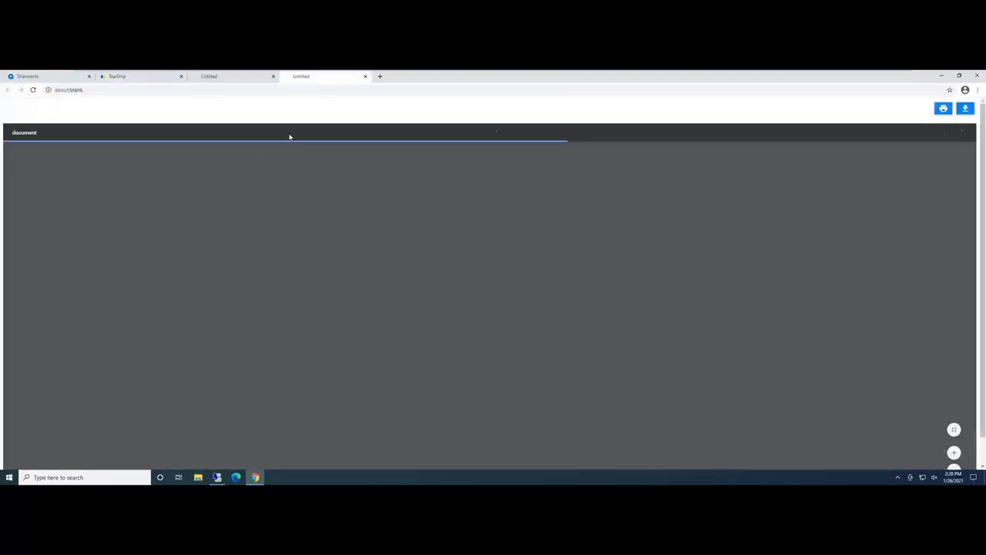
# - Examine the shipping label and packing list generated for each package and close both documents
pyautogui.click(229, 77)
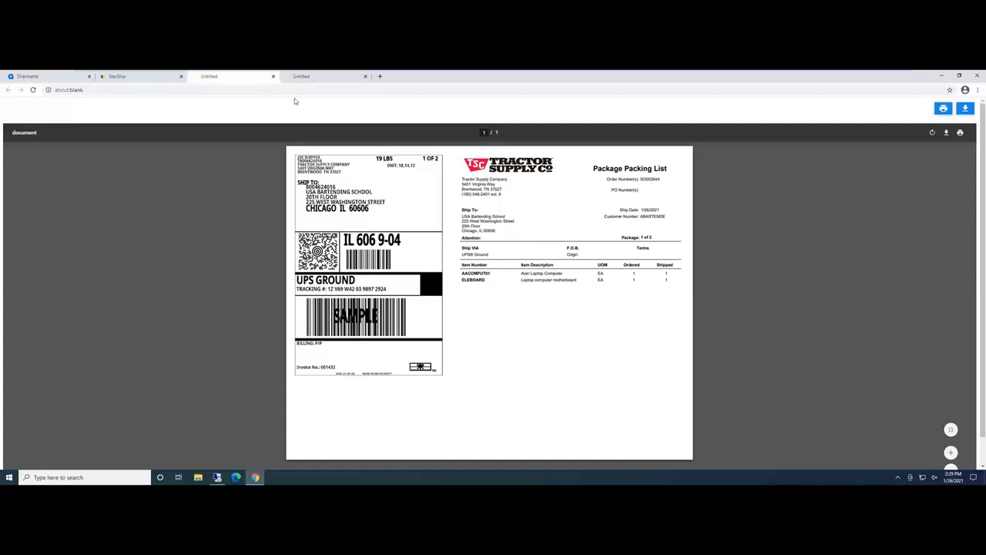
pyautogui.click(304, 76)
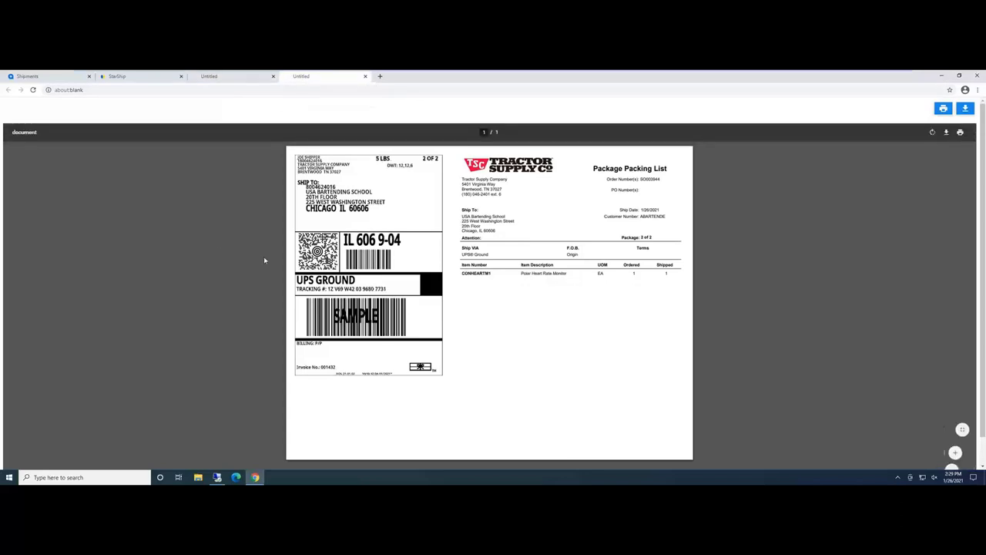
pyautogui.click(365, 76)
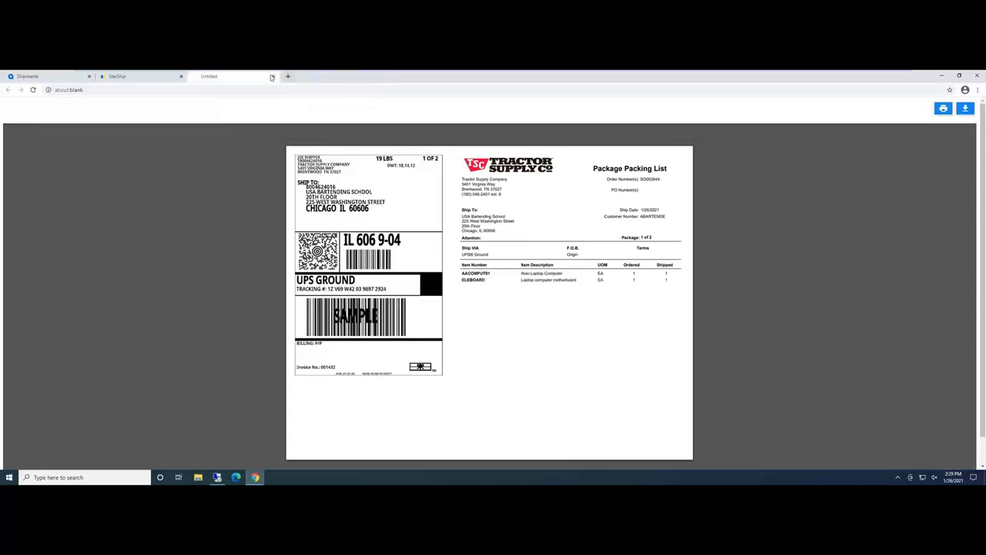
pyautogui.click(271, 77)
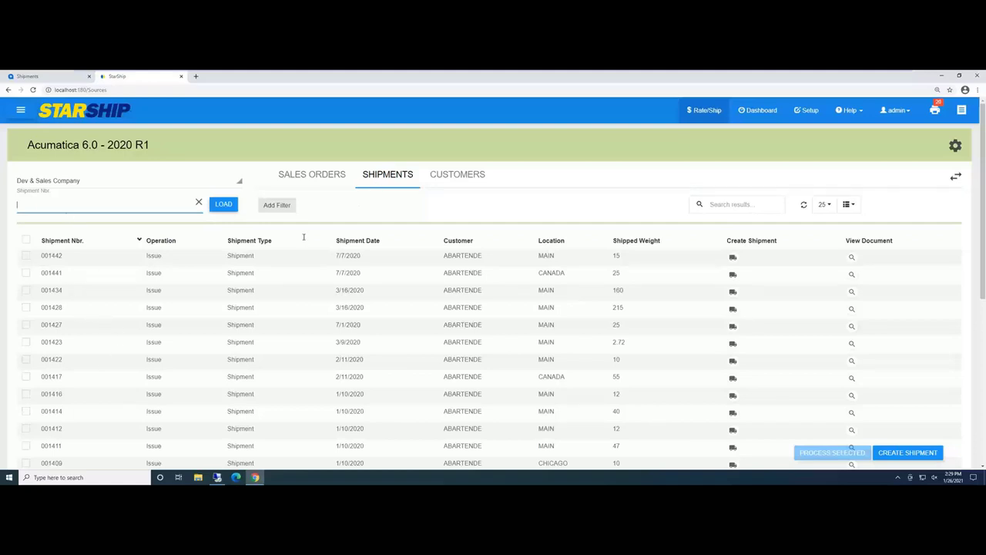
# - Switch to Acumatica, refresh the shipments list, and open the shipment just processed in StarShip
pyautogui.click(47, 77)
pyautogui.click(91, 140)
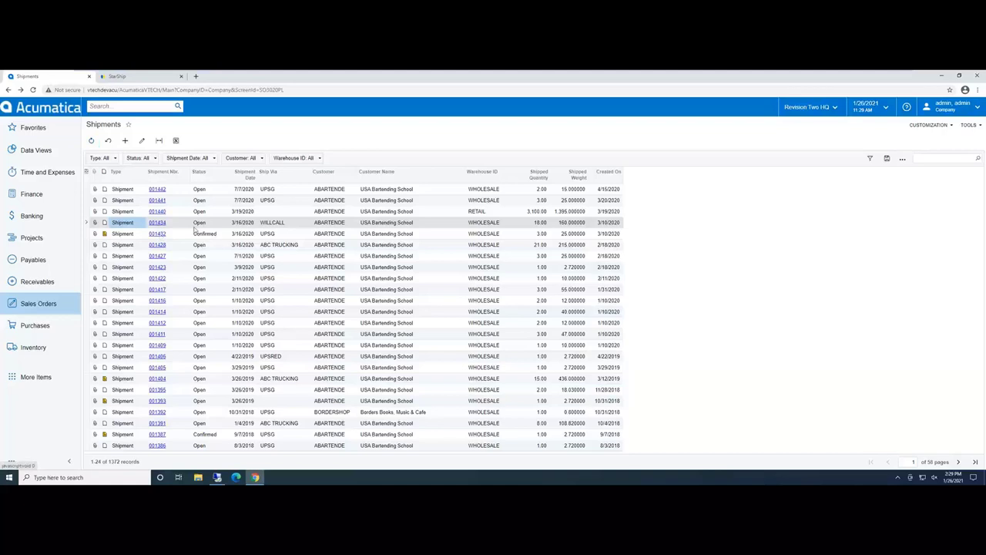
pyautogui.click(157, 233)
pyautogui.click(158, 233)
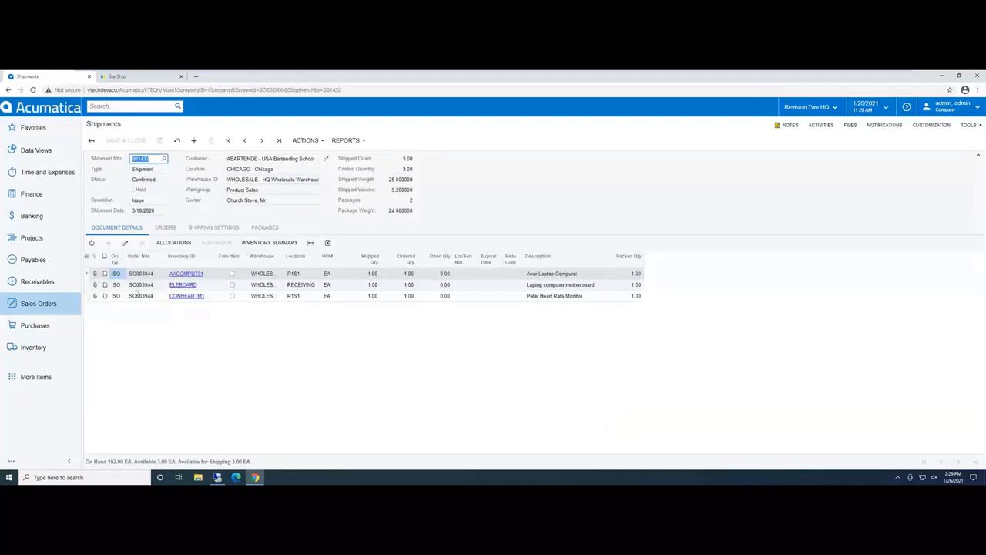
# - Check the freight cost and freight price in the shipment's shipping settings
pyautogui.click(216, 228)
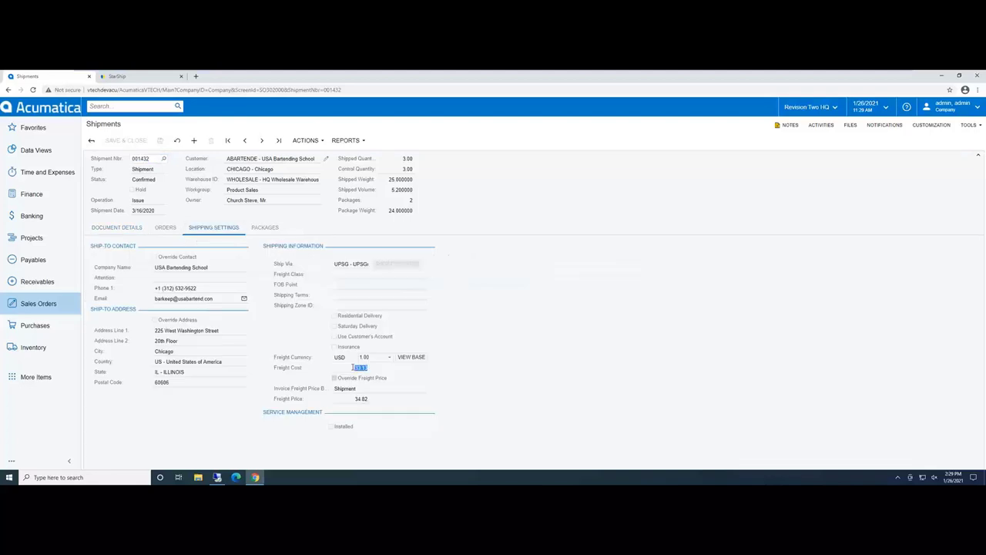
pyautogui.click(363, 399)
pyautogui.click(359, 368)
pyautogui.click(358, 399)
# - Review the shipment's package and tracking details and its record note, and close the note
pyautogui.click(267, 229)
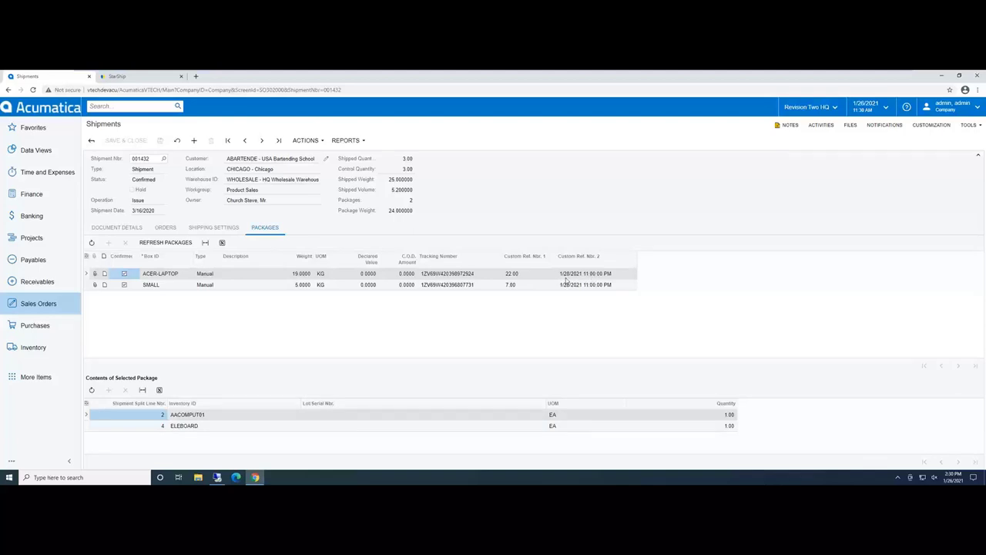
pyautogui.click(790, 127)
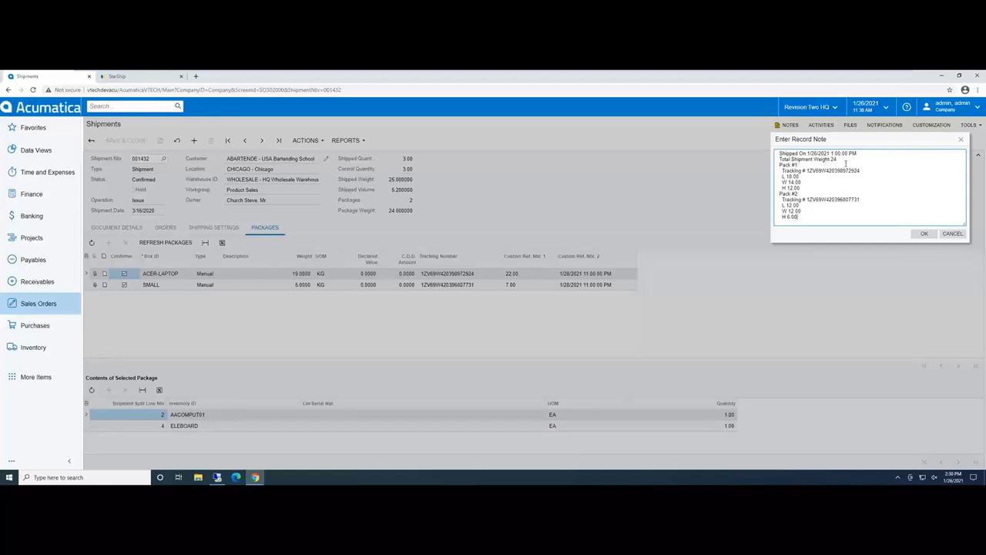
pyautogui.moveTo(846, 164); pyautogui.dragTo(825, 162)
pyautogui.click(800, 165)
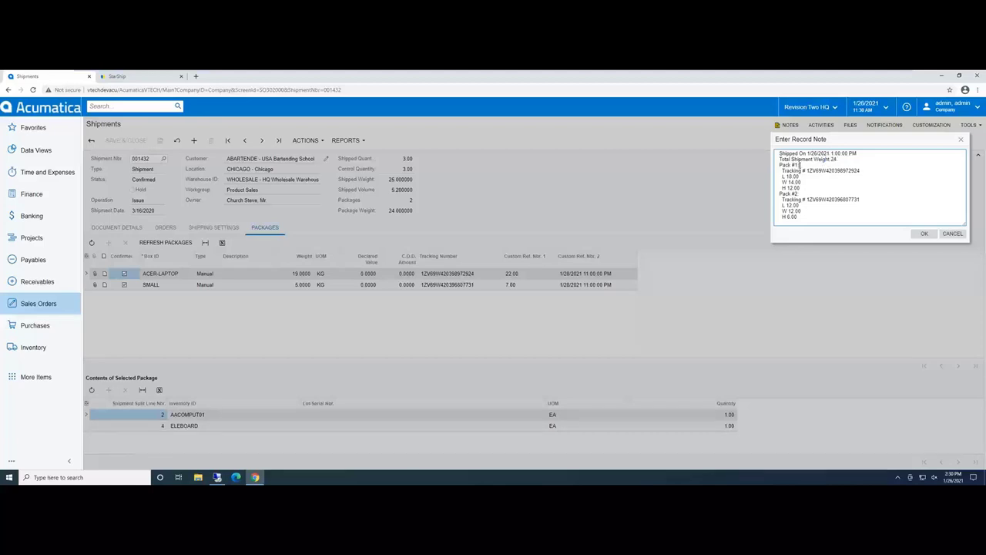
pyautogui.keyDown('shift'); pyautogui.click(857, 171); pyautogui.keyUp('shift')
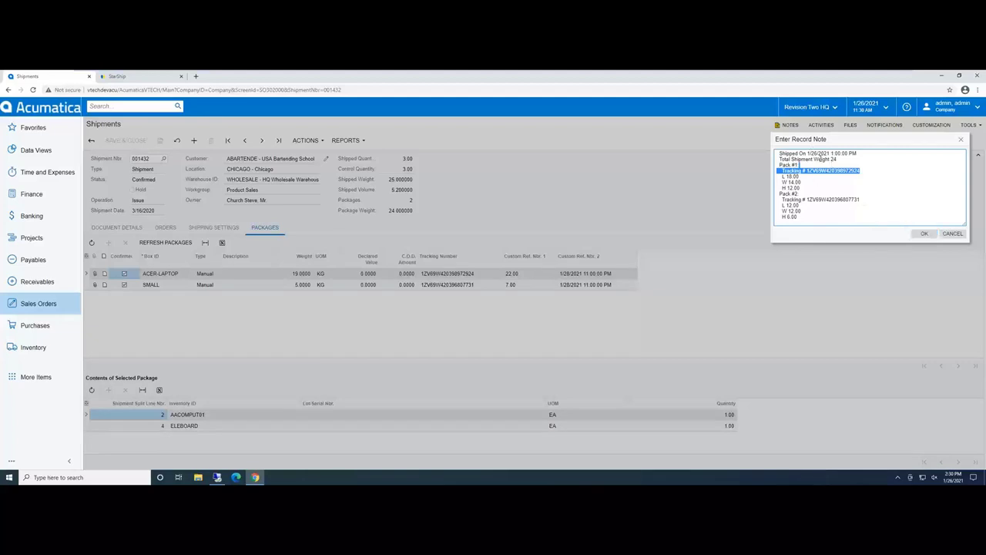
pyautogui.click(923, 234)
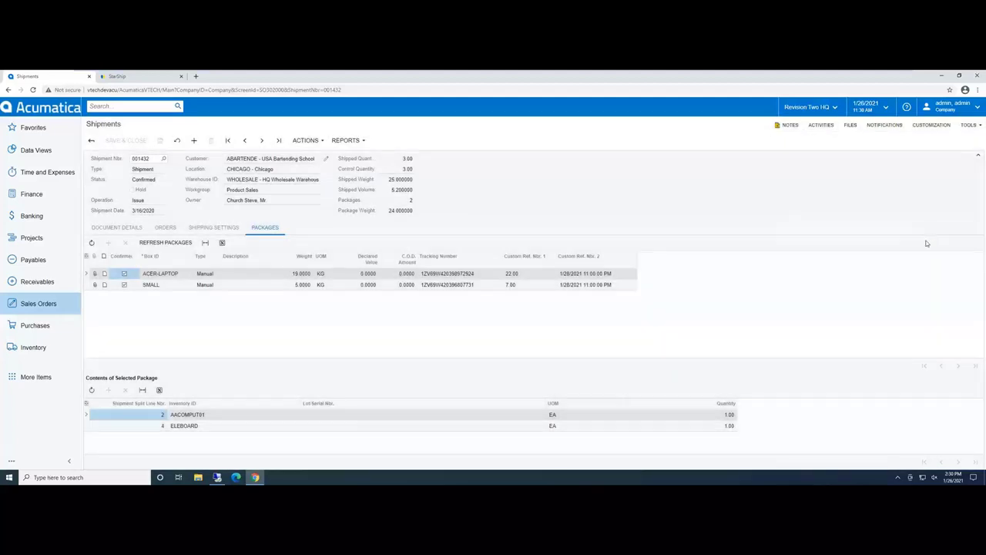